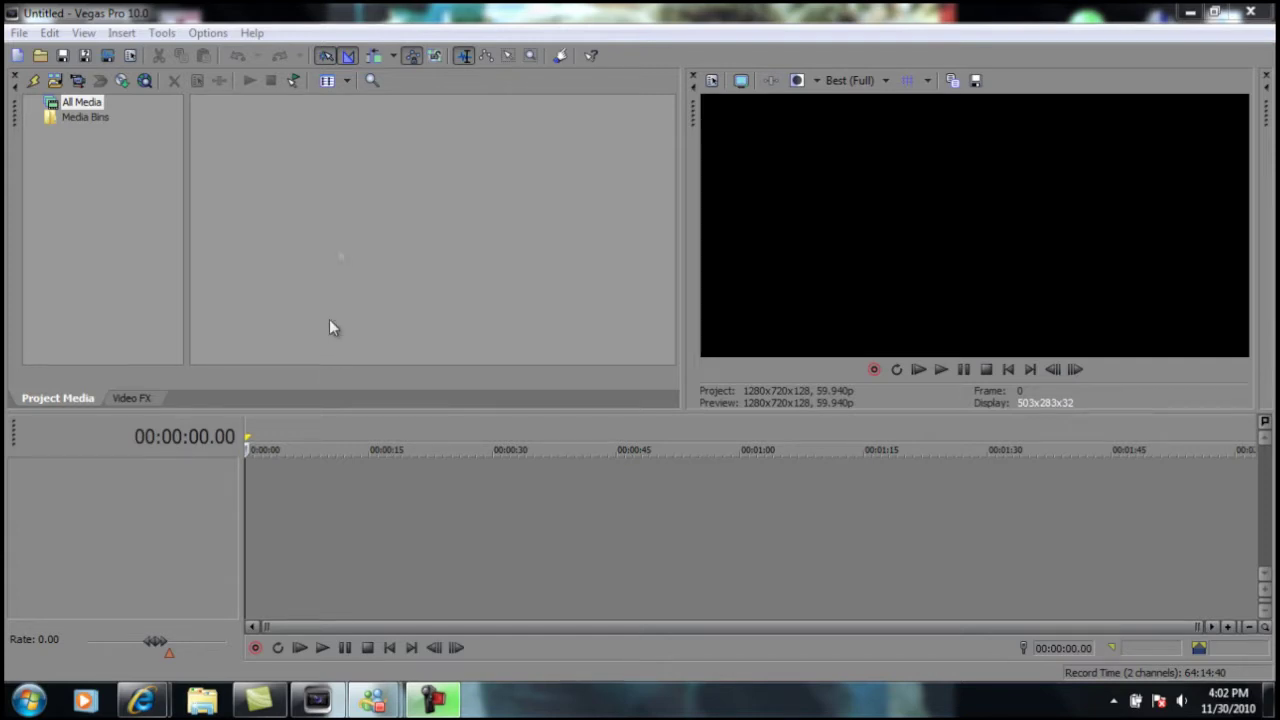
Import clipsss.wmv onto the timeline and play it from the start.
click(39, 55)
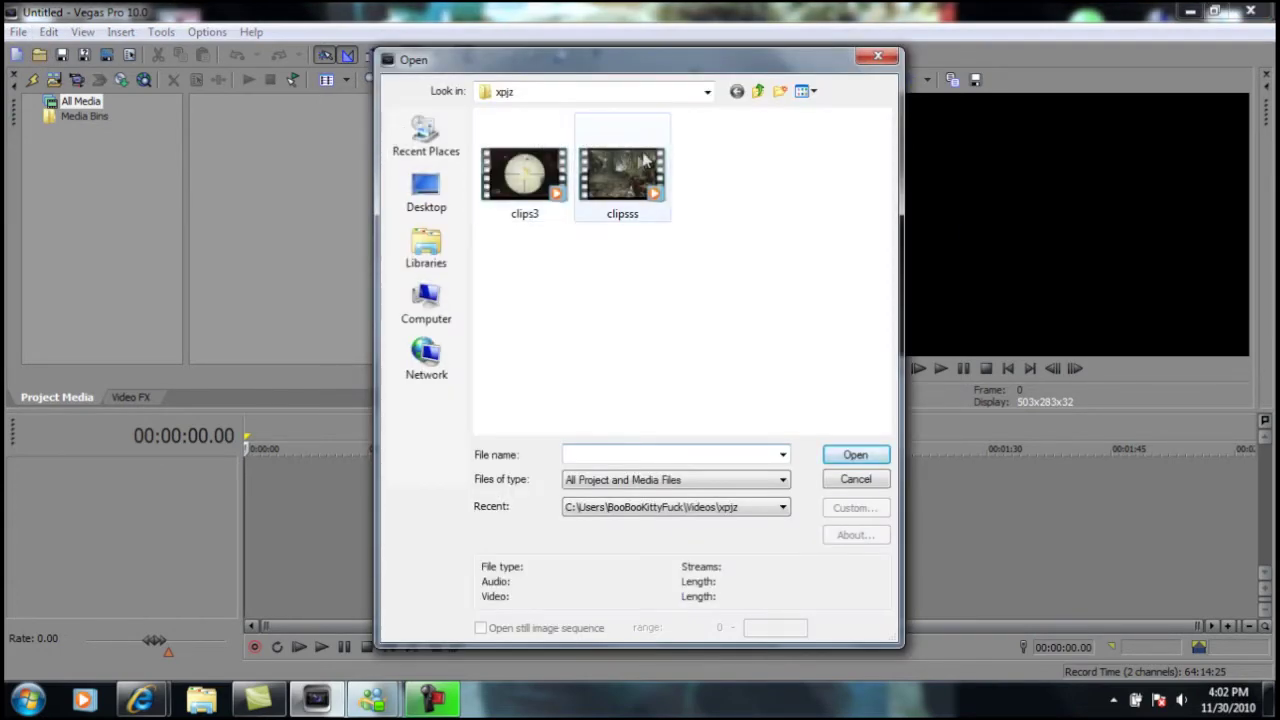
double_click(645, 160)
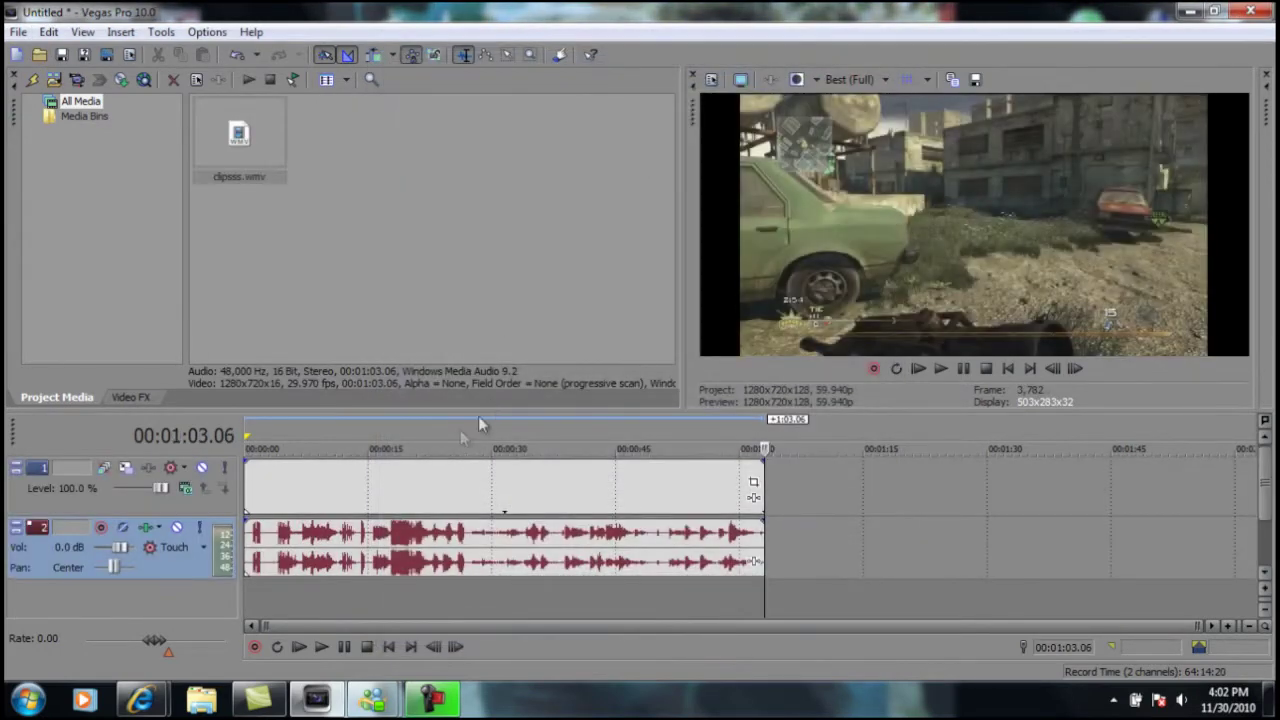
click(256, 488)
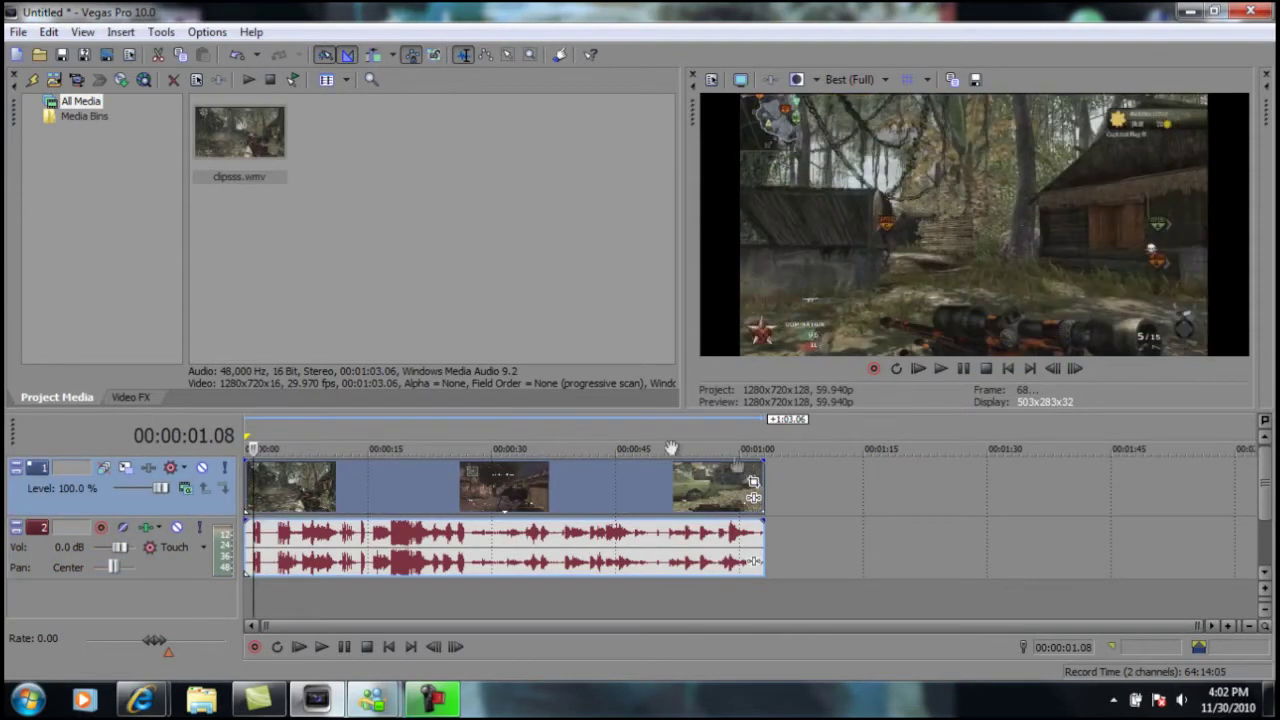
click(252, 470)
key(space)
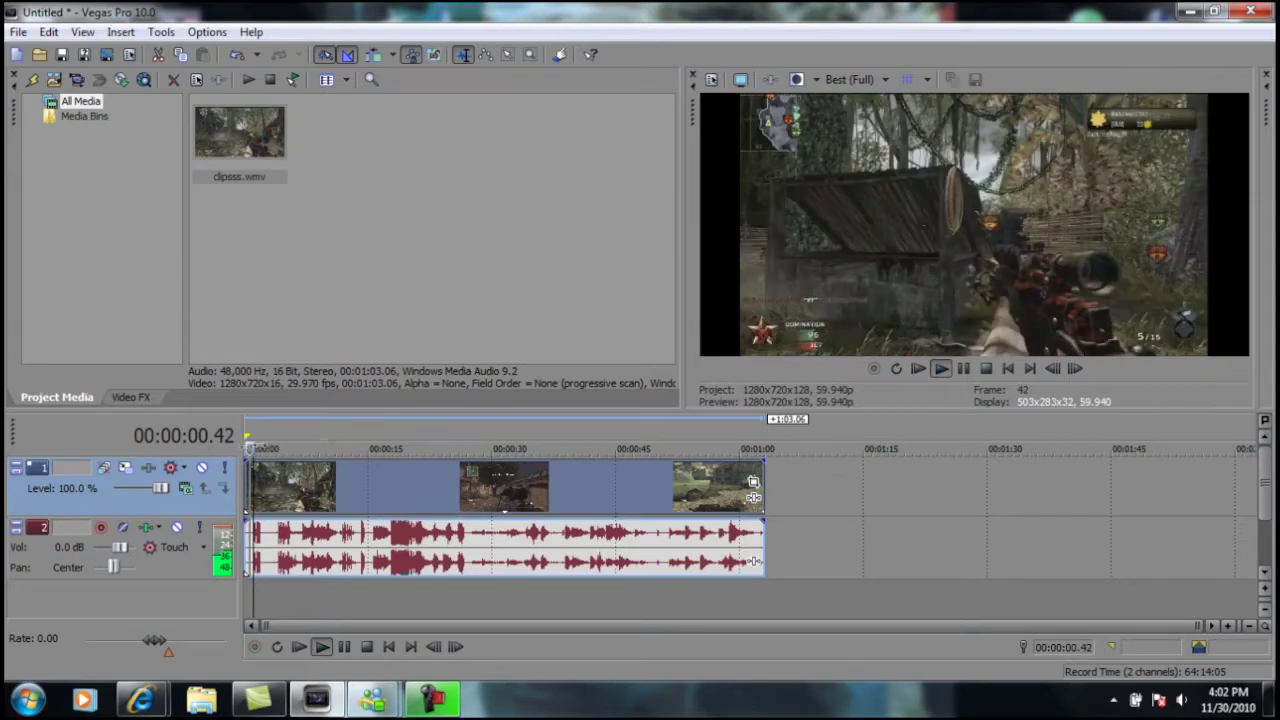
Set Maintain aspect ratio to No in the clip's Event Pan/Crop settings.
click(753, 481)
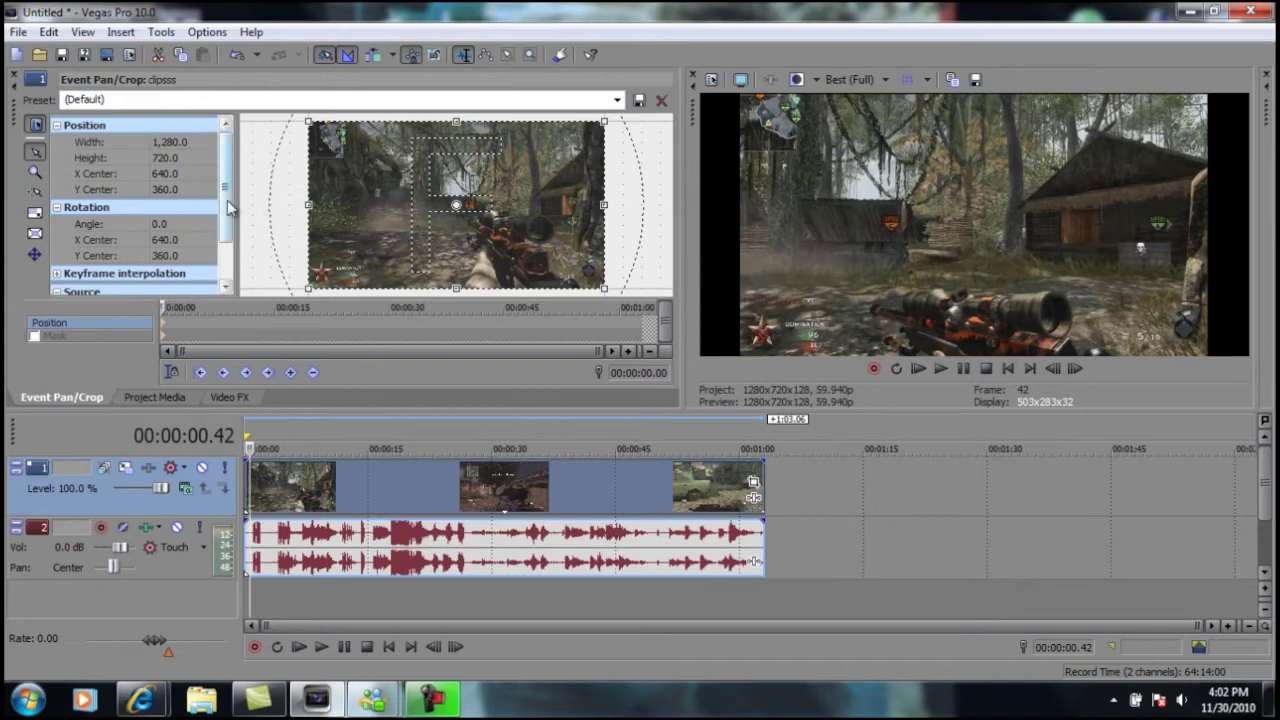
scroll(228, 205, down, 3)
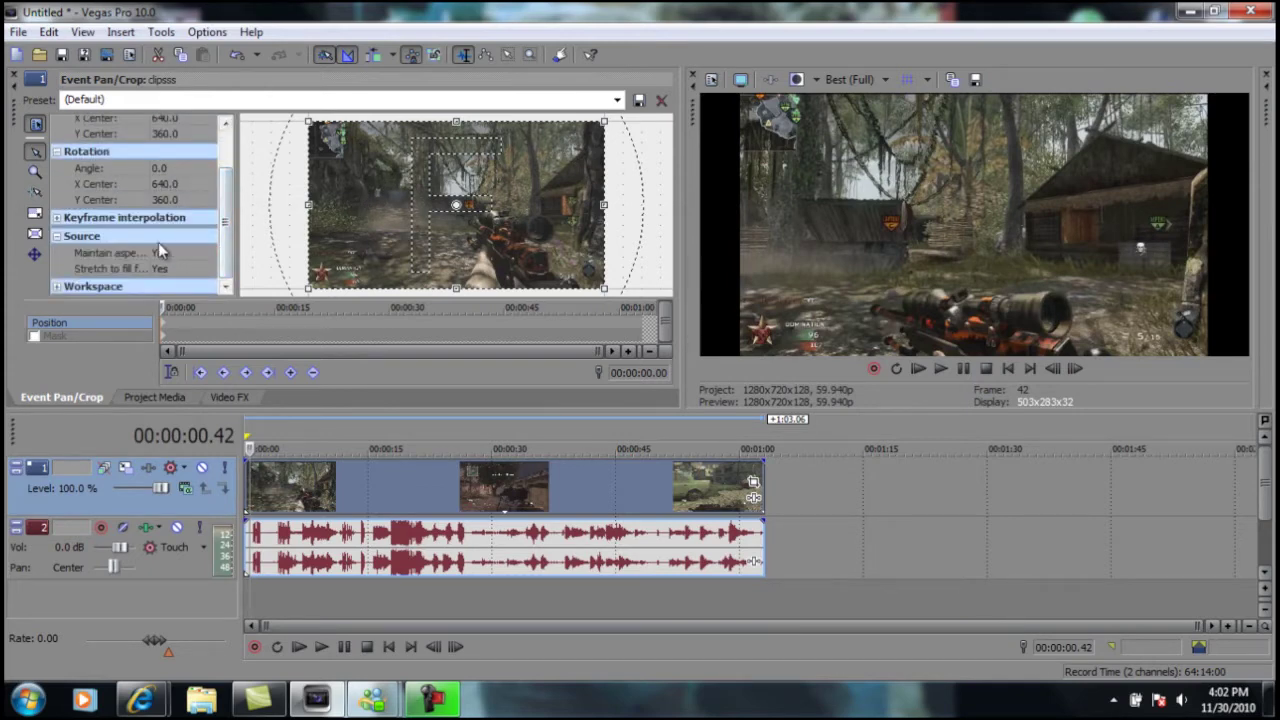
click(163, 254)
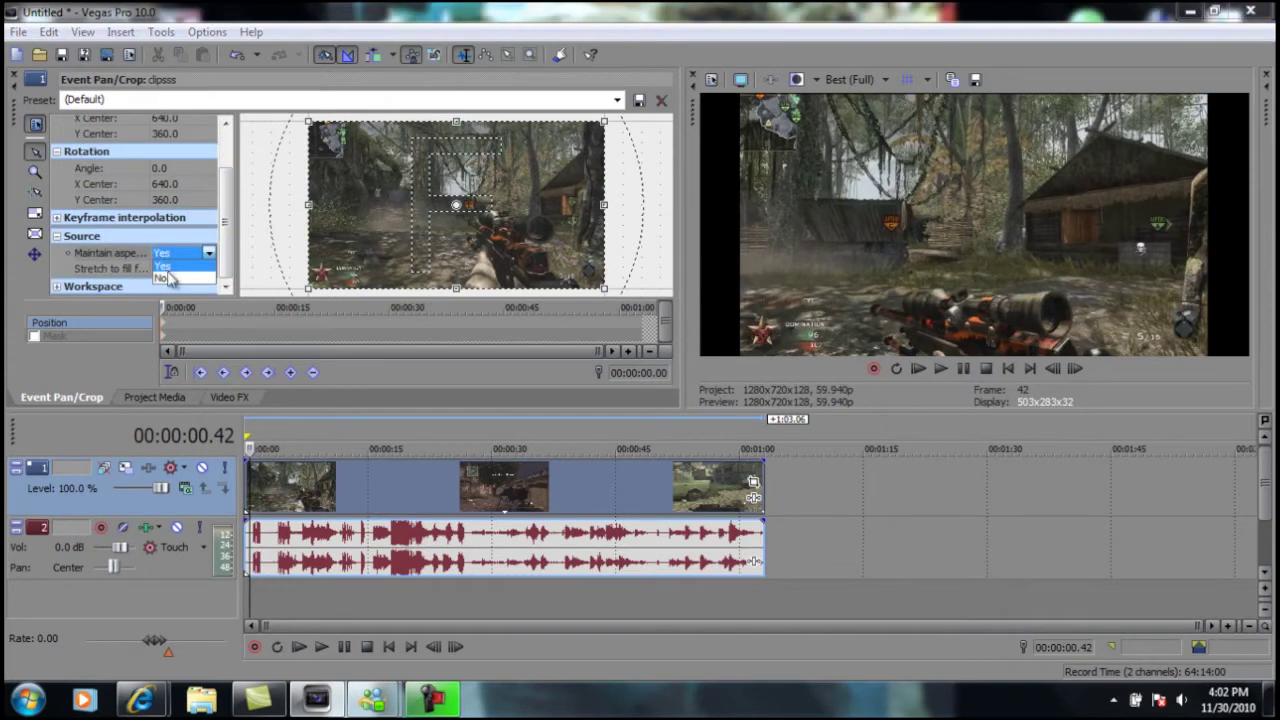
click(167, 279)
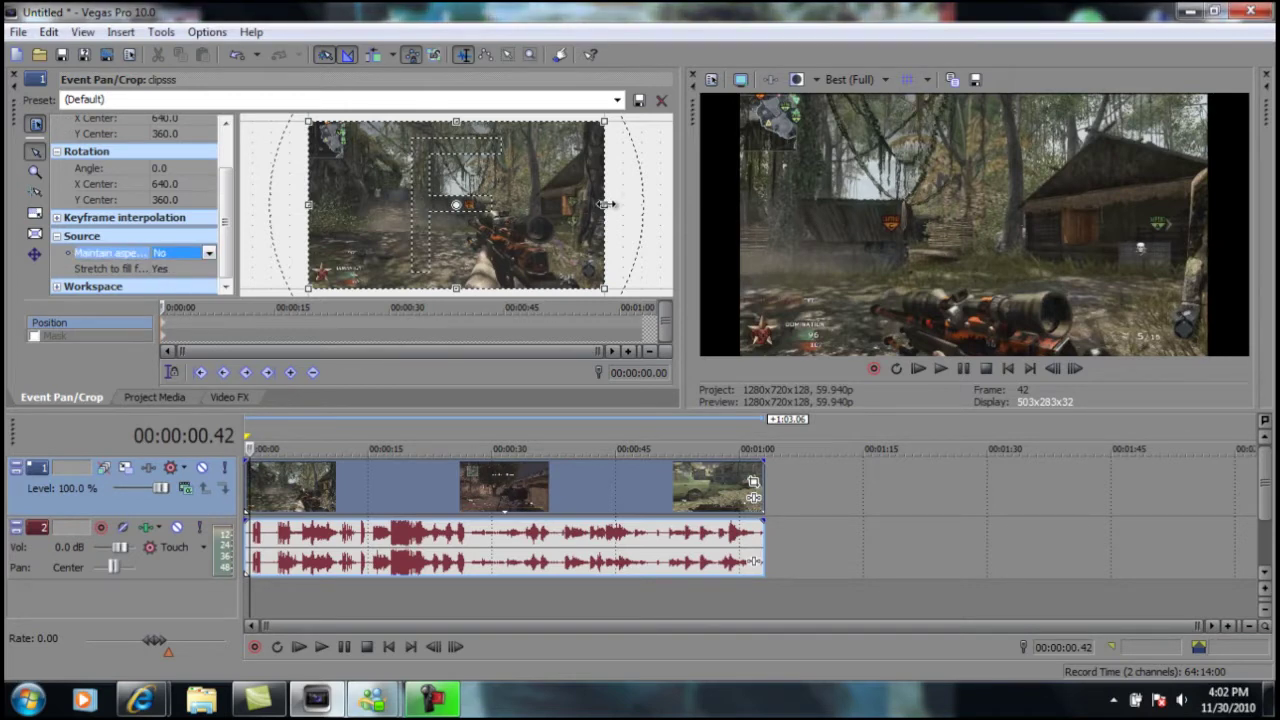
Nudge the crop frame edges and apply the 'full screen' pan/crop preset.
drag(606, 204, 604, 204)
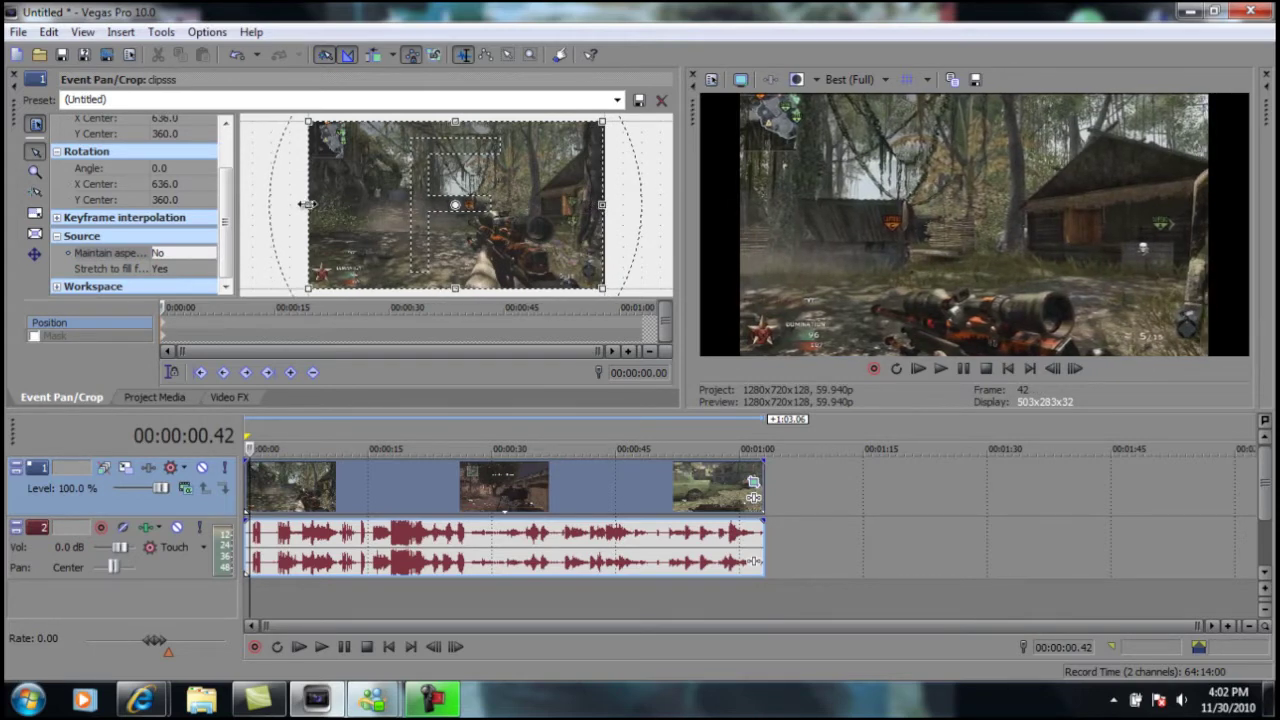
drag(307, 204, 311, 204)
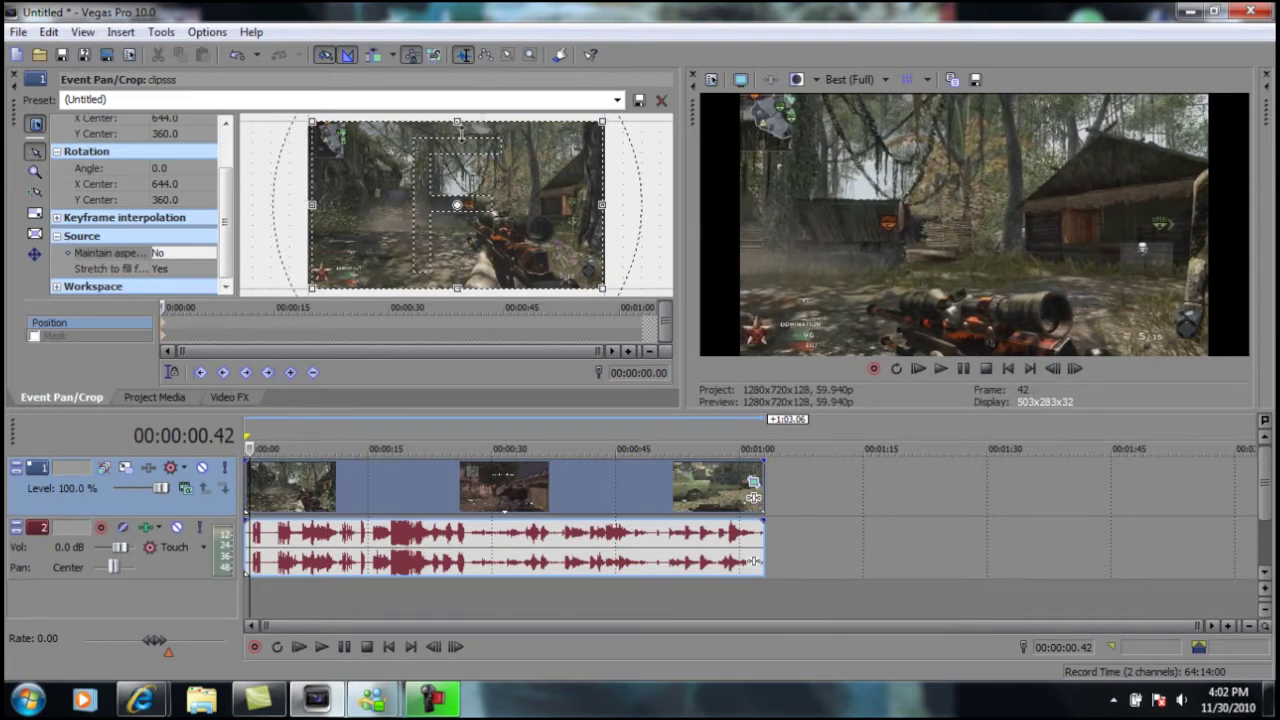
click(617, 100)
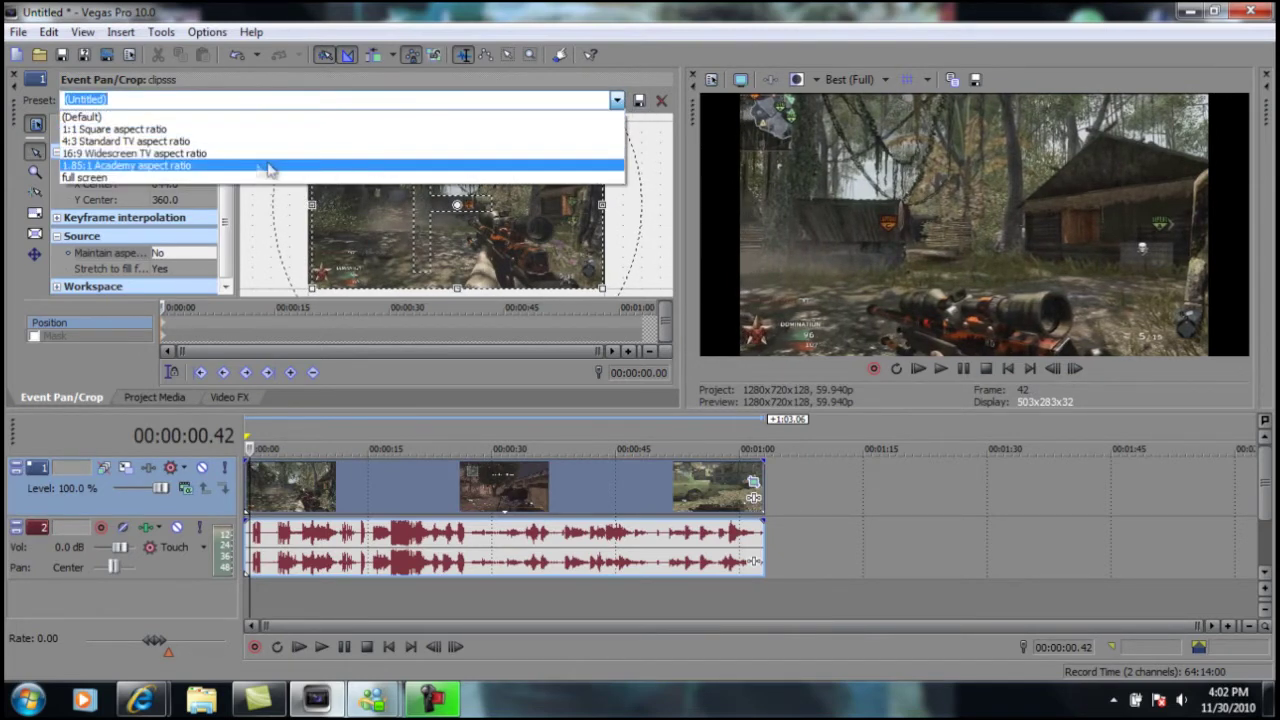
click(188, 177)
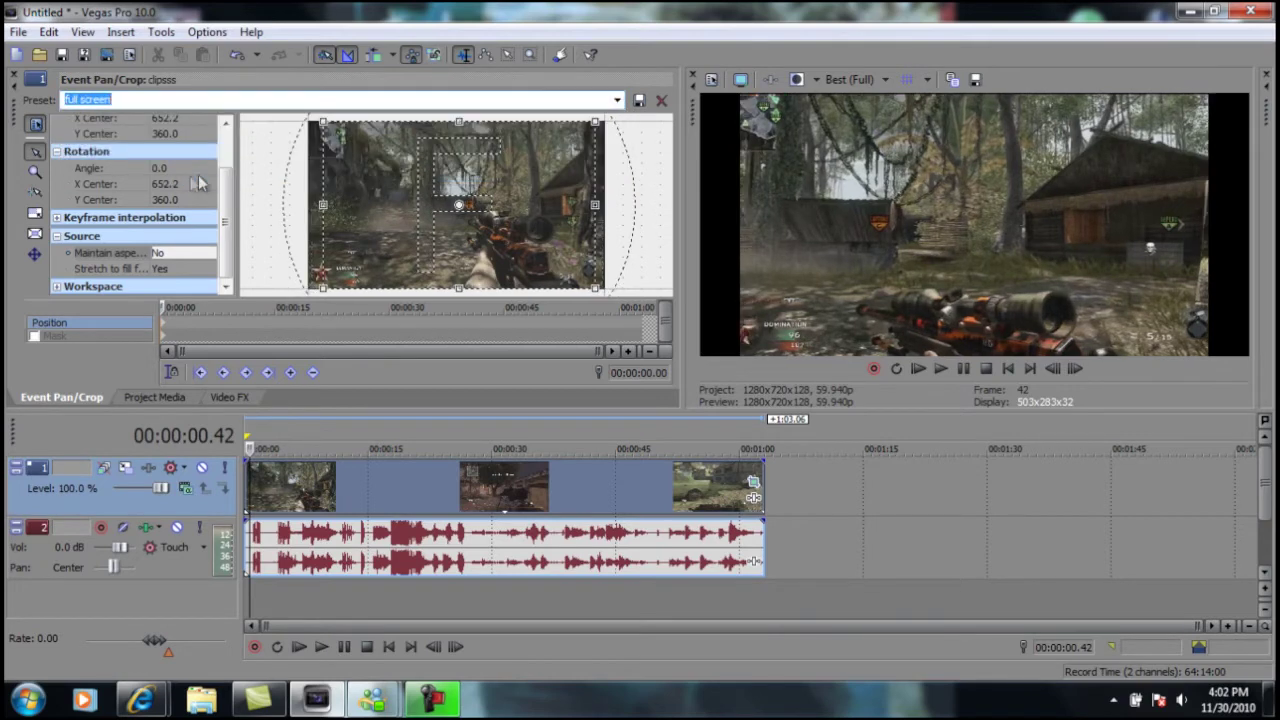
click(755, 499)
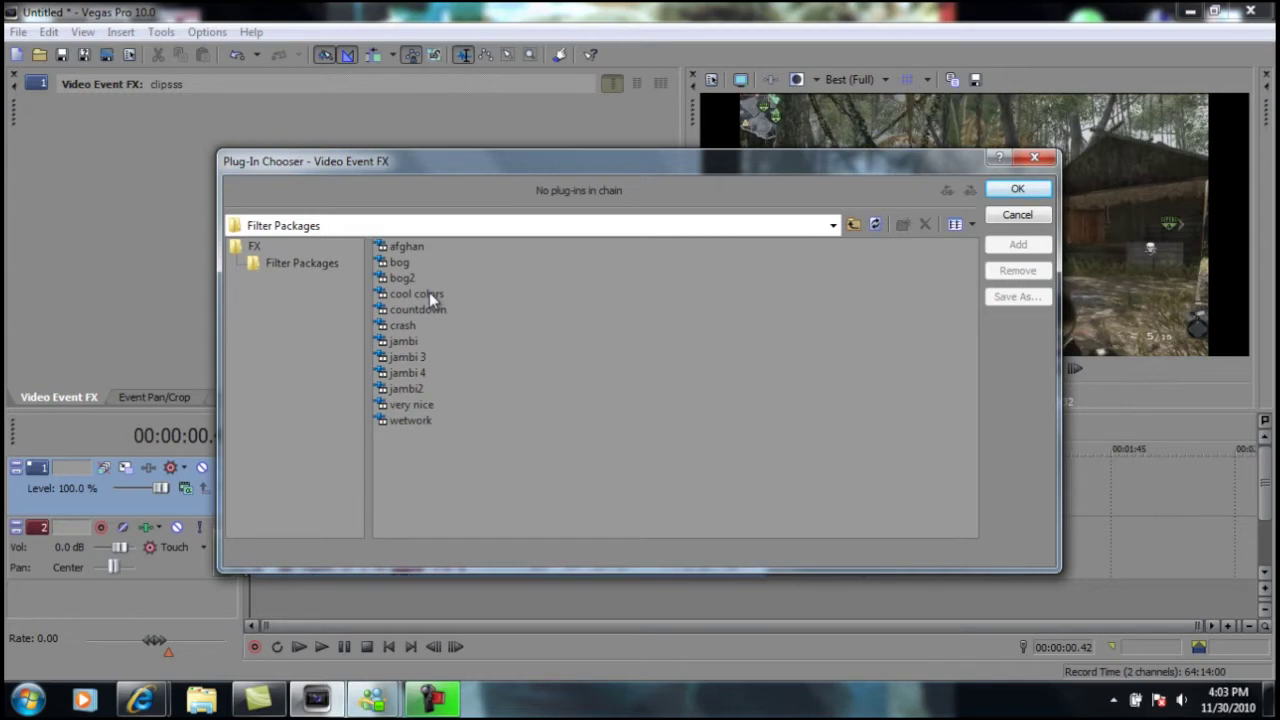
Add the 'cool colors' filter package to the clip's Video Event FX chain.
click(431, 296)
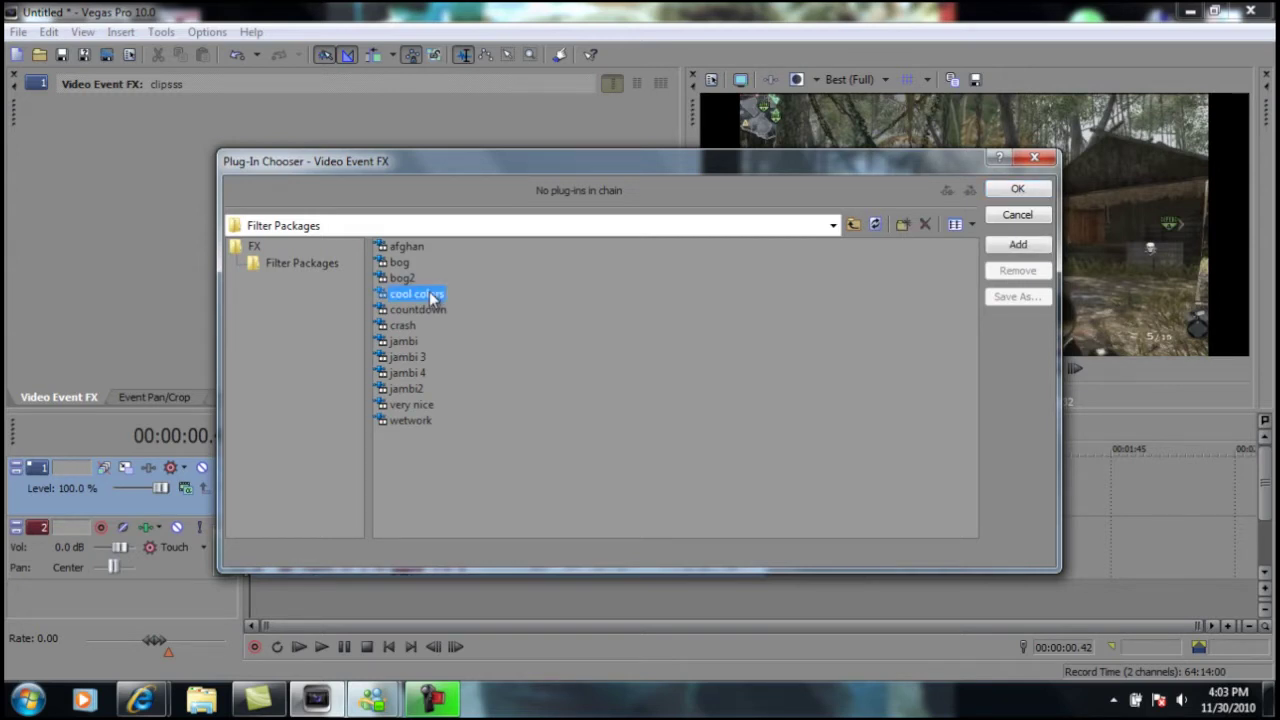
double_click(431, 296)
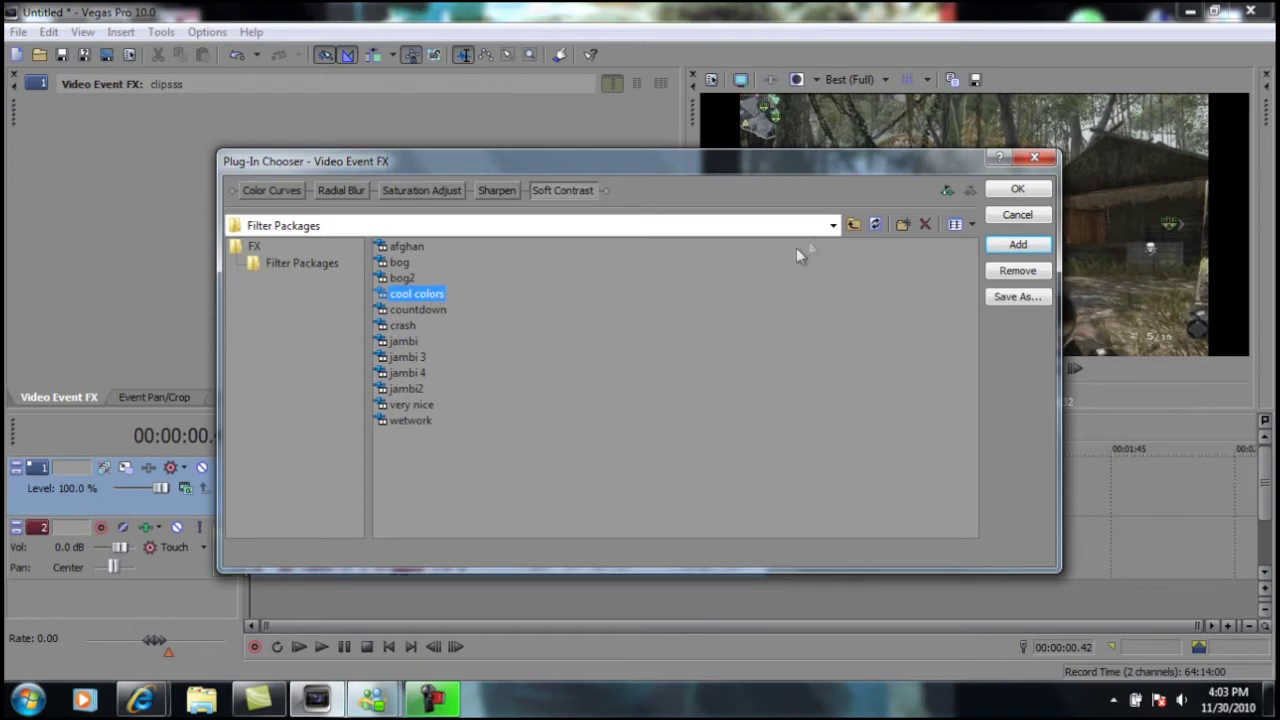
click(1017, 189)
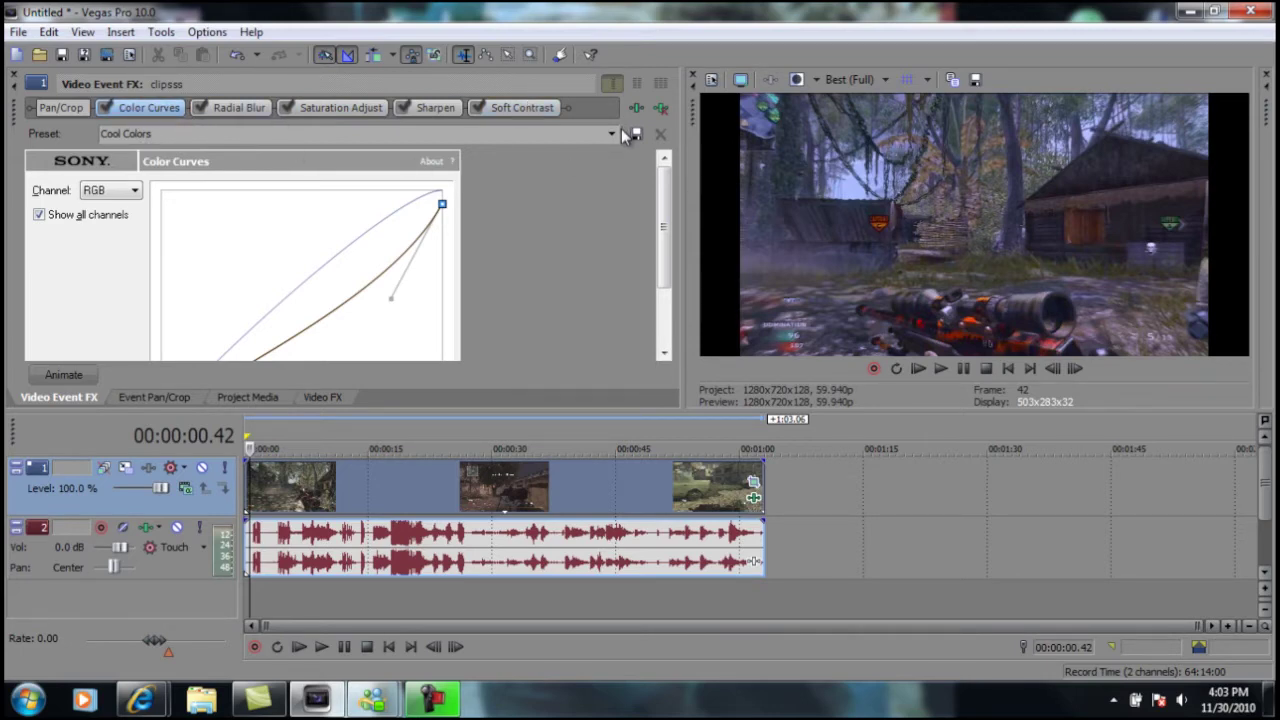
Keep the Cool Colors curves preset and raise the lower control point of its RGB curve.
click(613, 134)
click(130, 178)
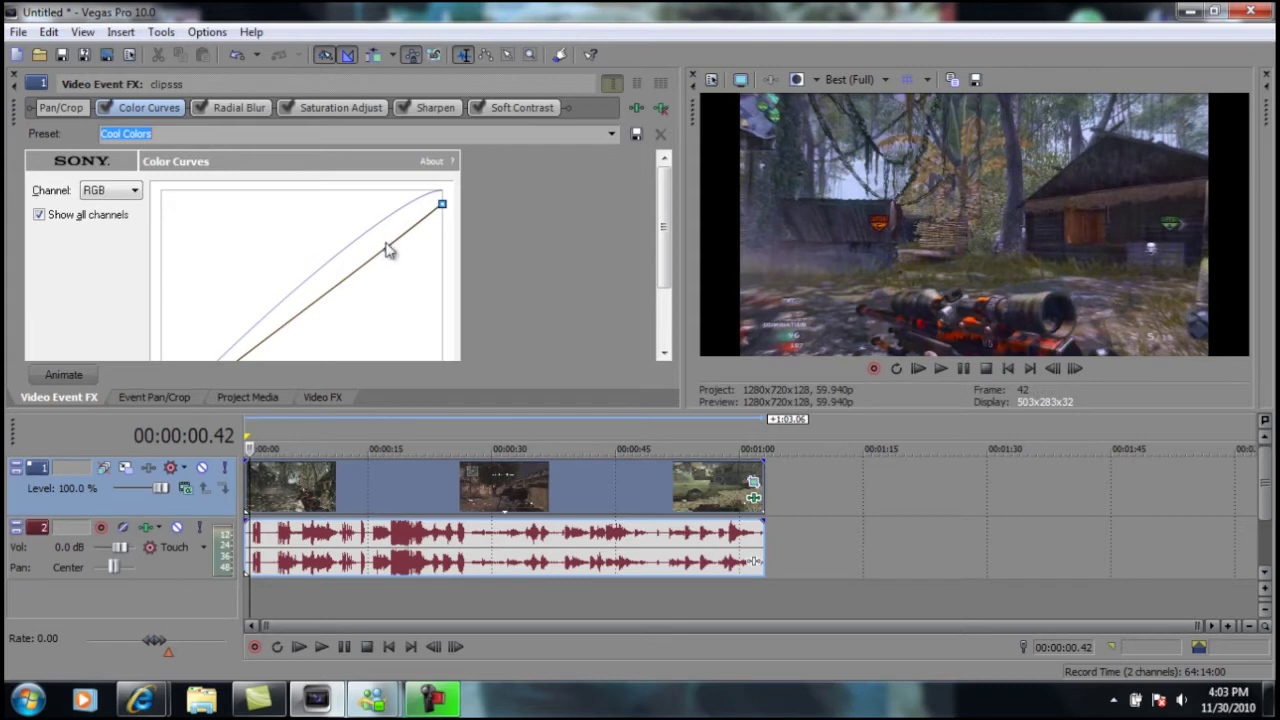
drag(387, 250, 417, 273)
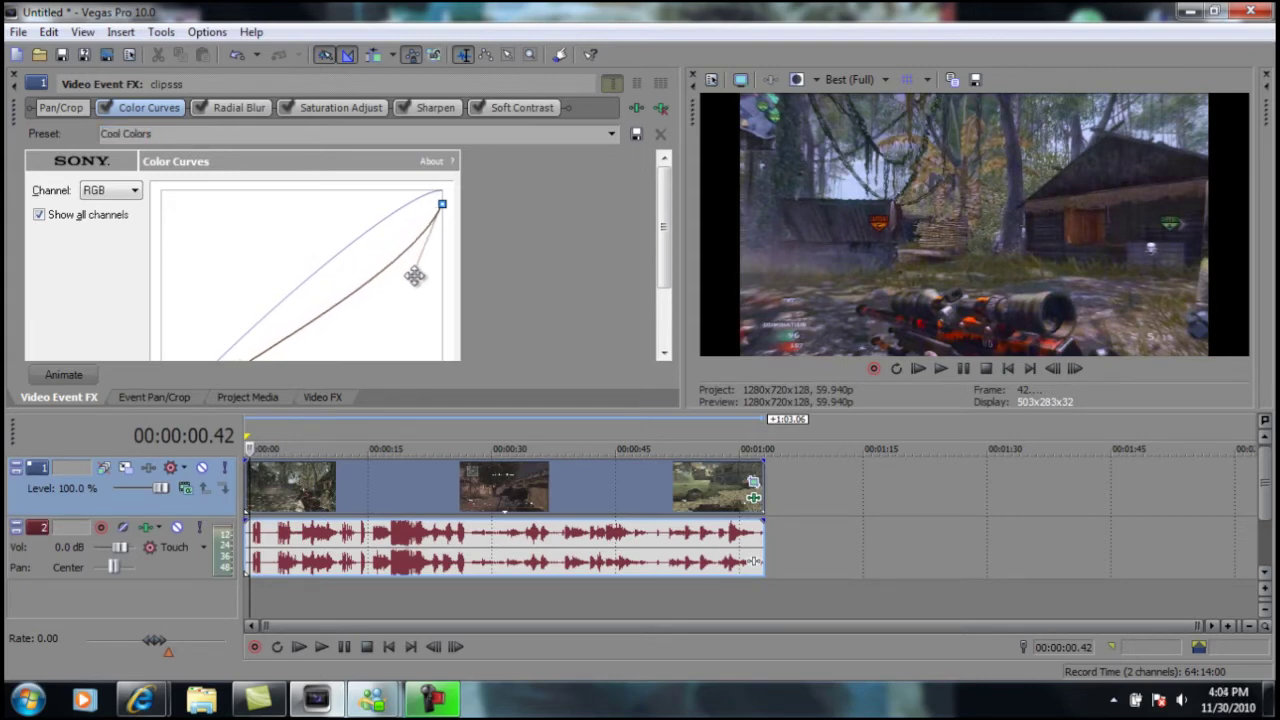
drag(665, 228, 613, 280)
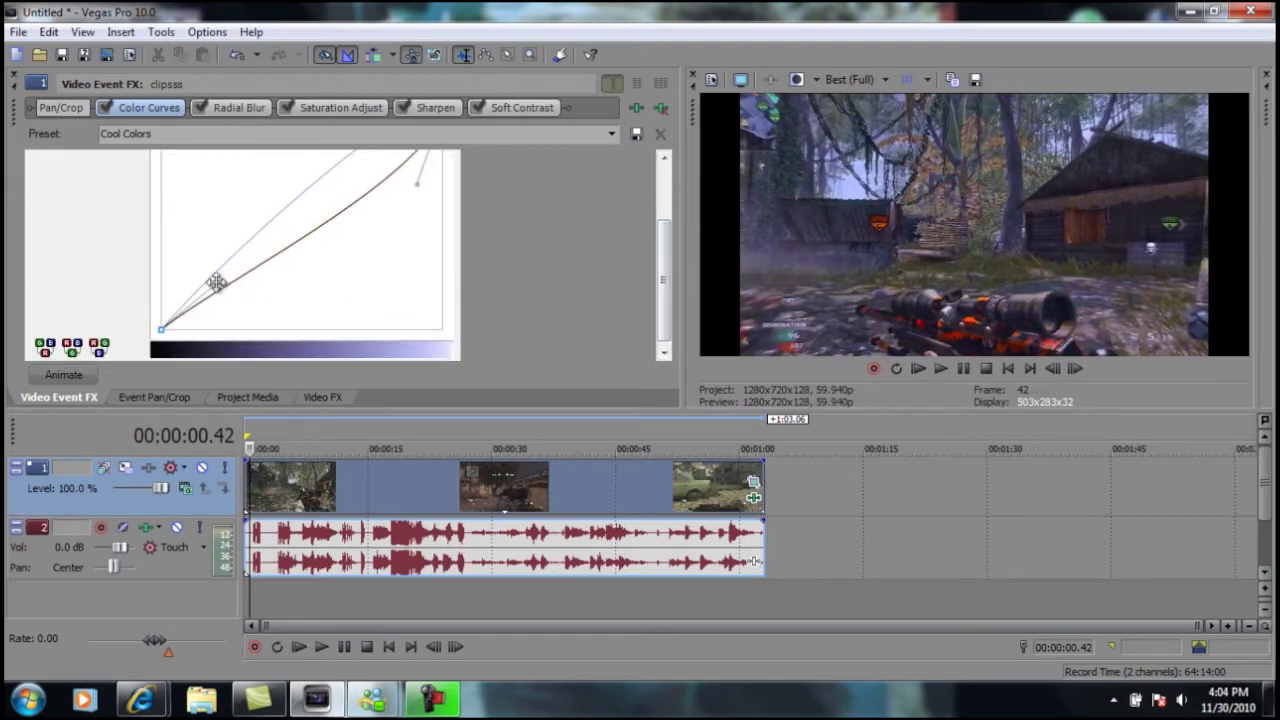
drag(214, 279, 227, 310)
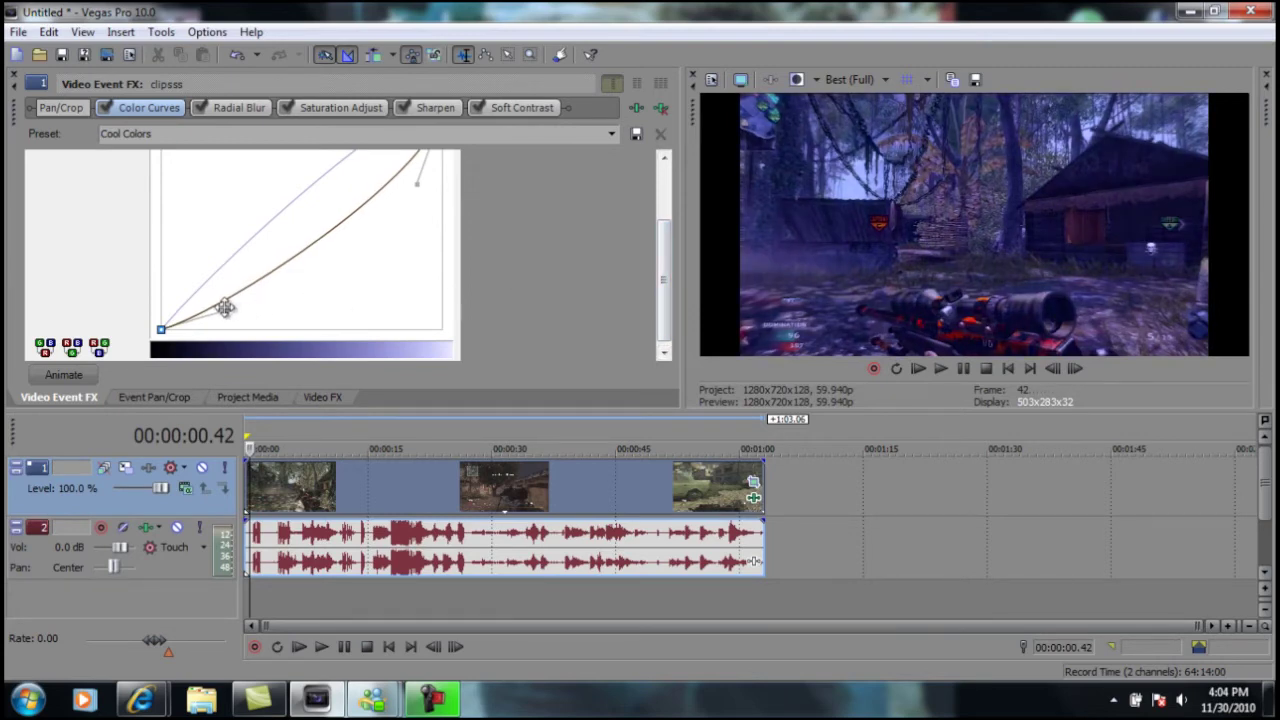
drag(229, 309, 218, 293)
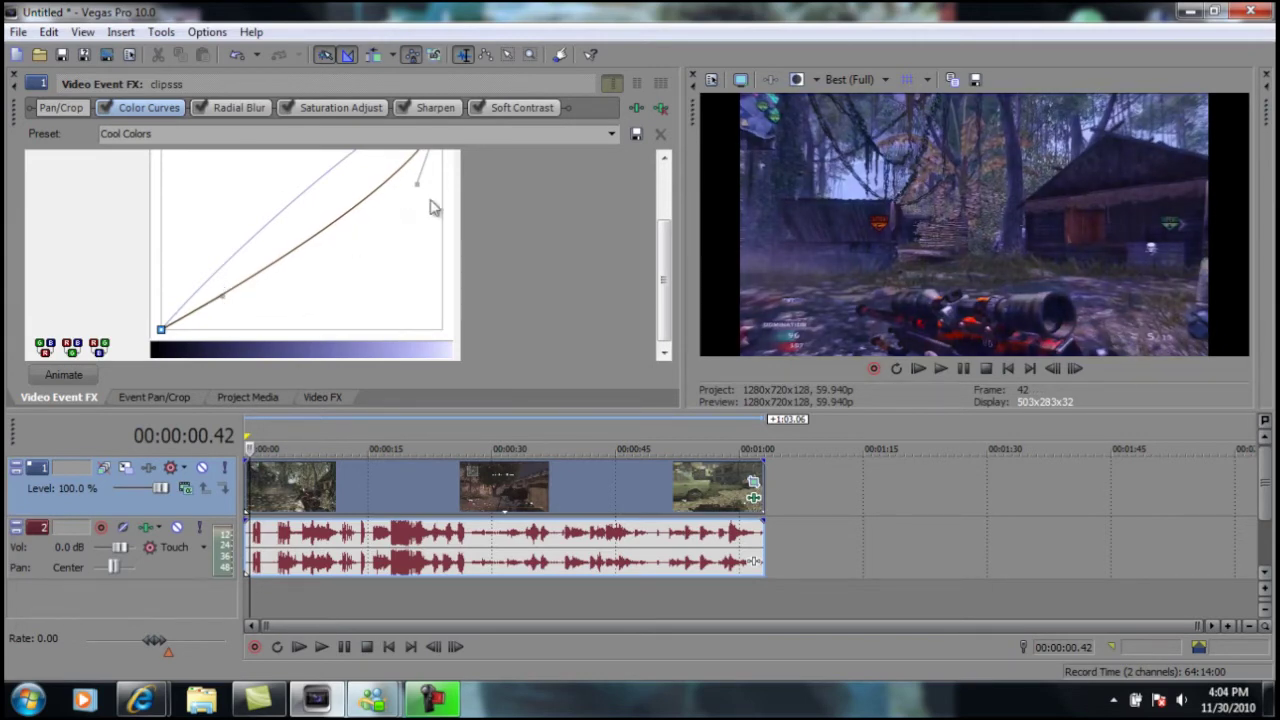
drag(223, 292, 225, 299)
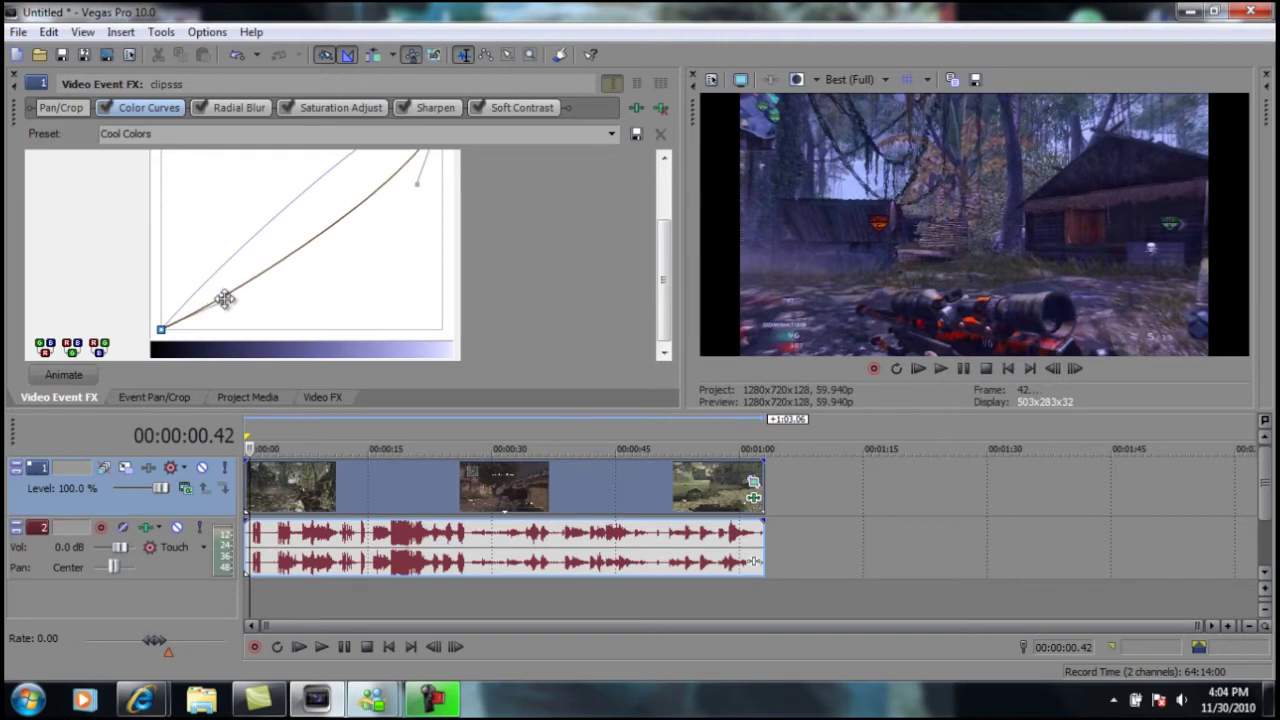
drag(670, 262, 668, 175)
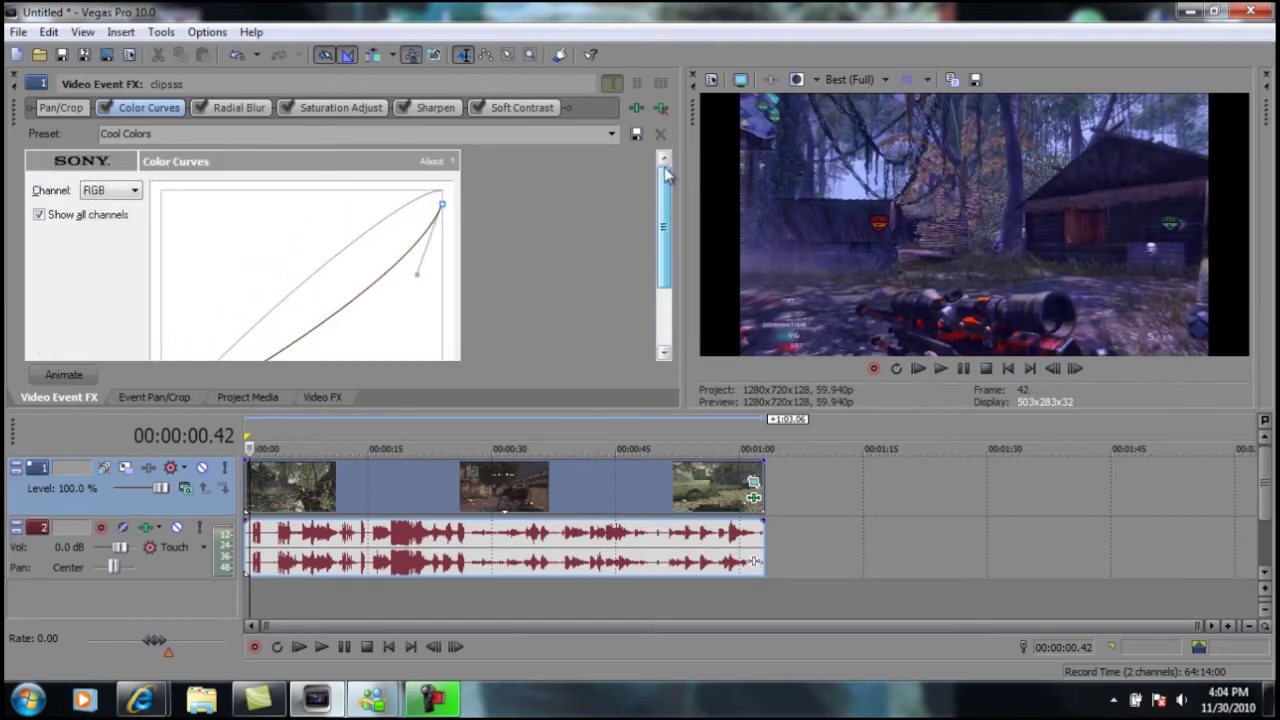
View Radial Blur (strength 0.3363), then the Saturation Adjust settings (Amount 0.5140).
click(232, 109)
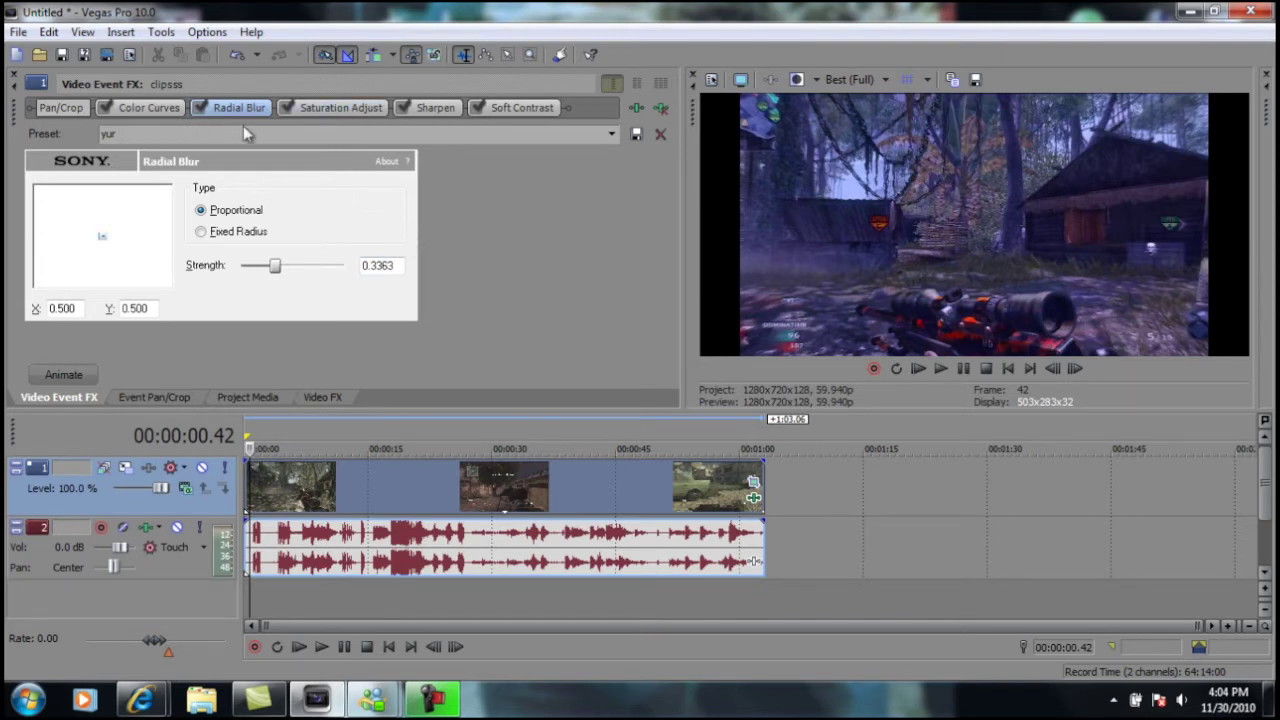
click(331, 108)
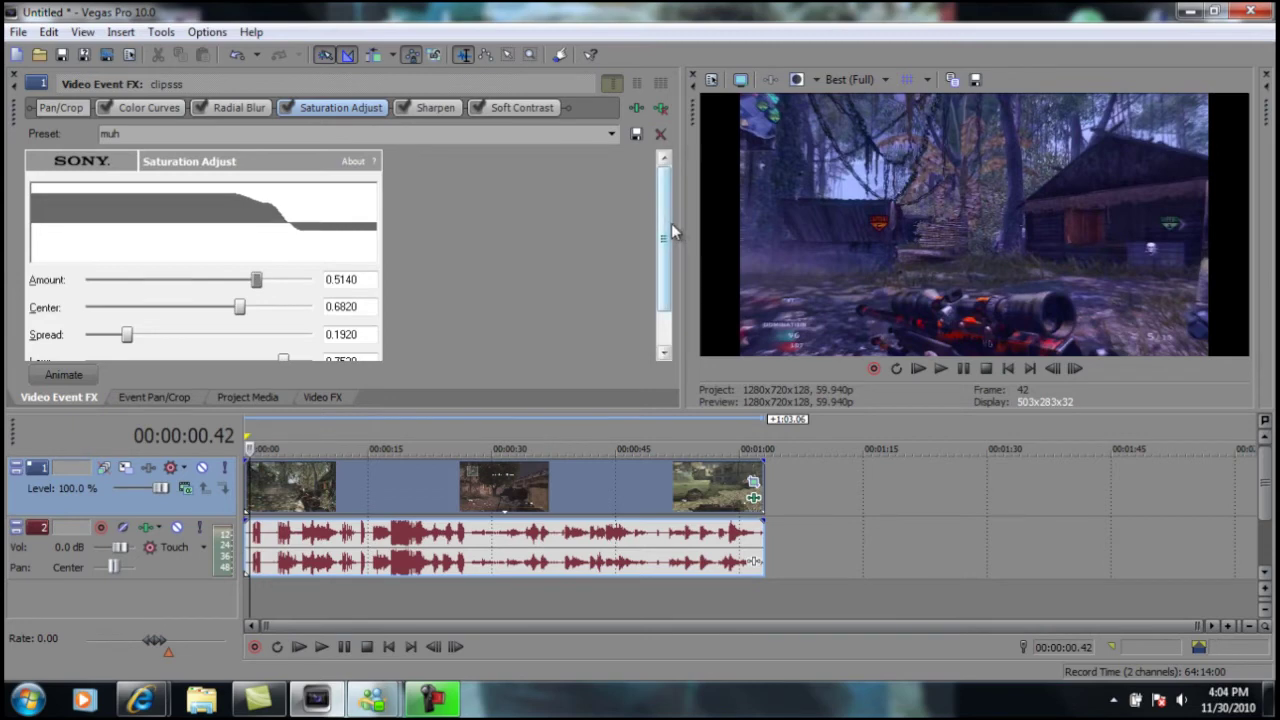
Review the Saturation Adjust and Sharpen sliders, then bring up the Soft Contrast presets.
scroll(671, 223, down, 2)
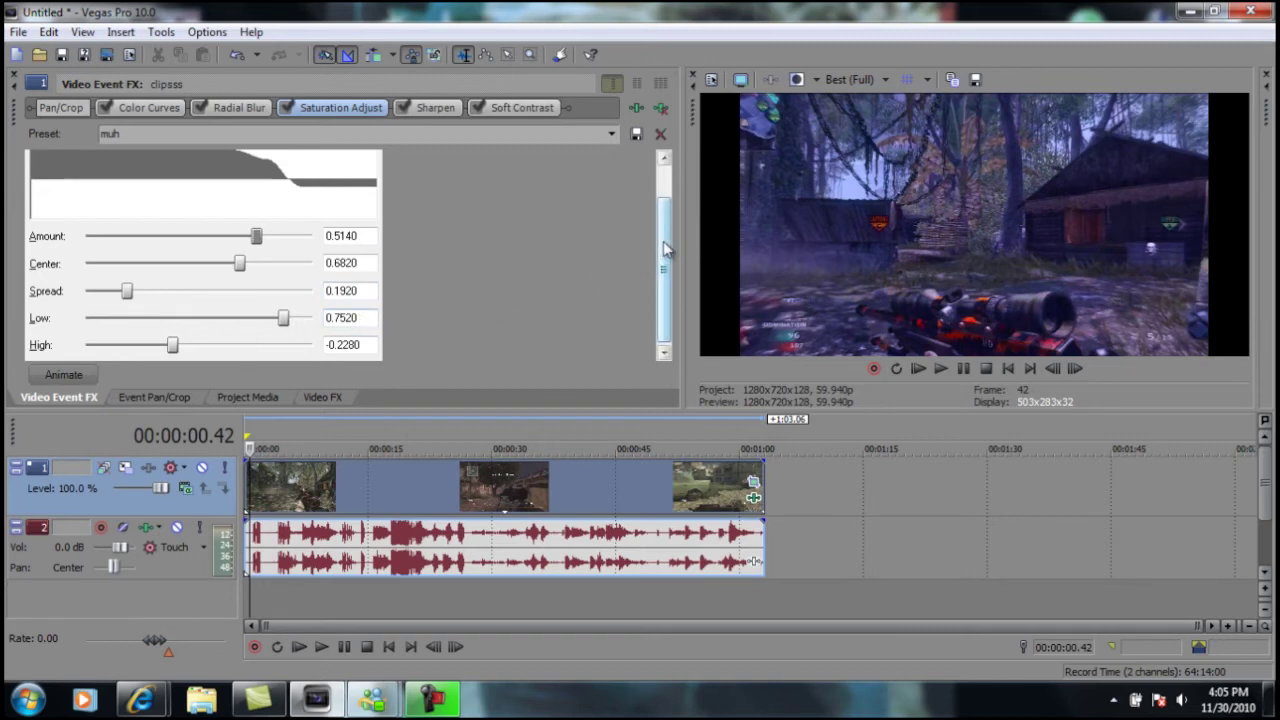
scroll(660, 260, down, 1)
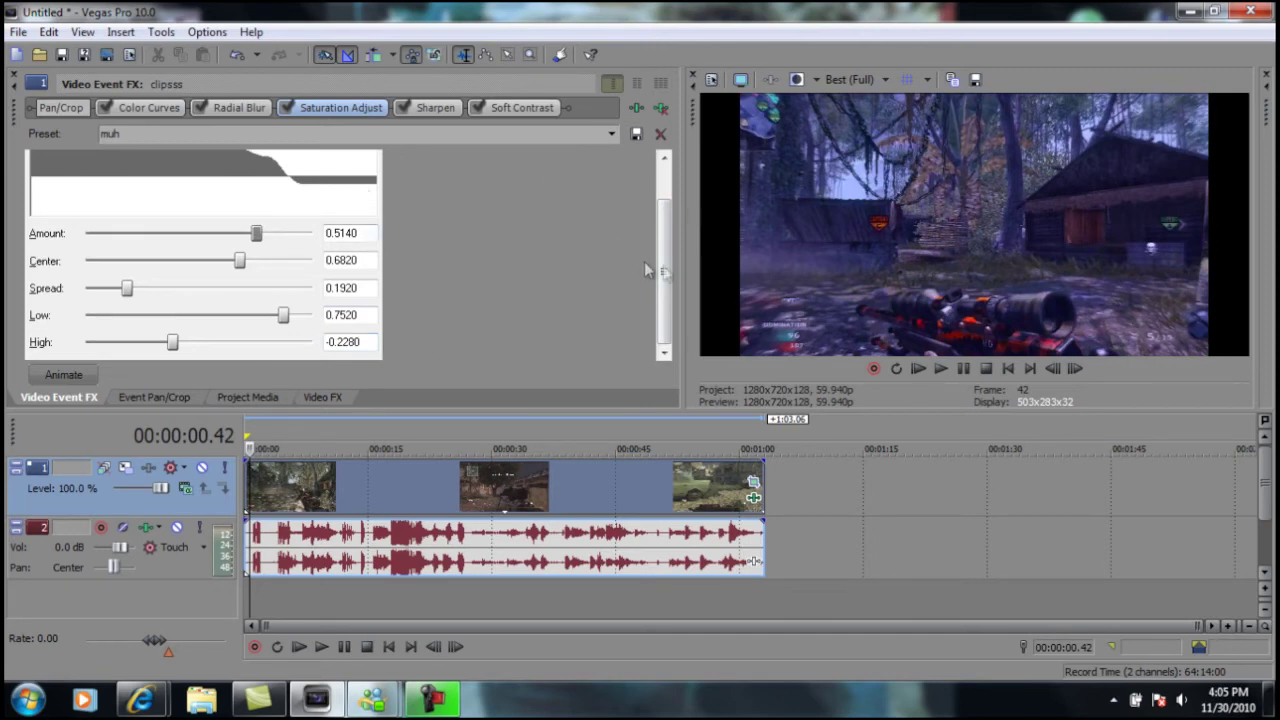
scroll(664, 270, up, 2)
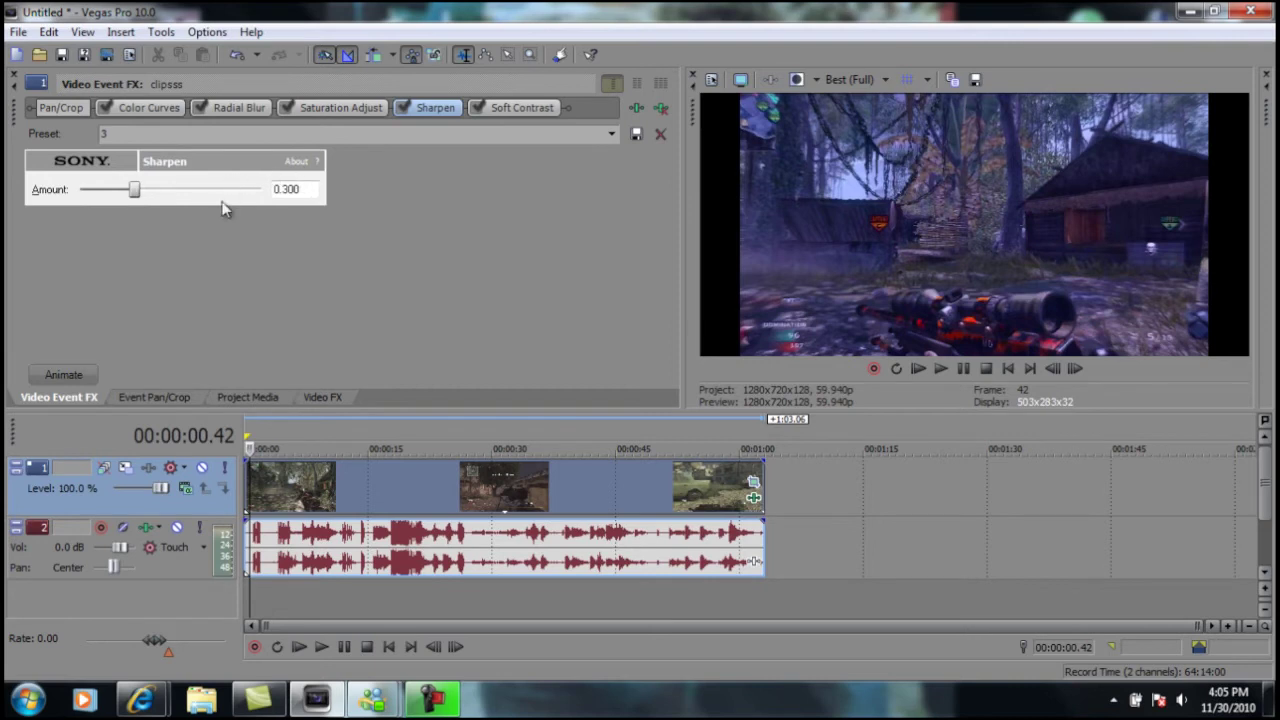
click(535, 110)
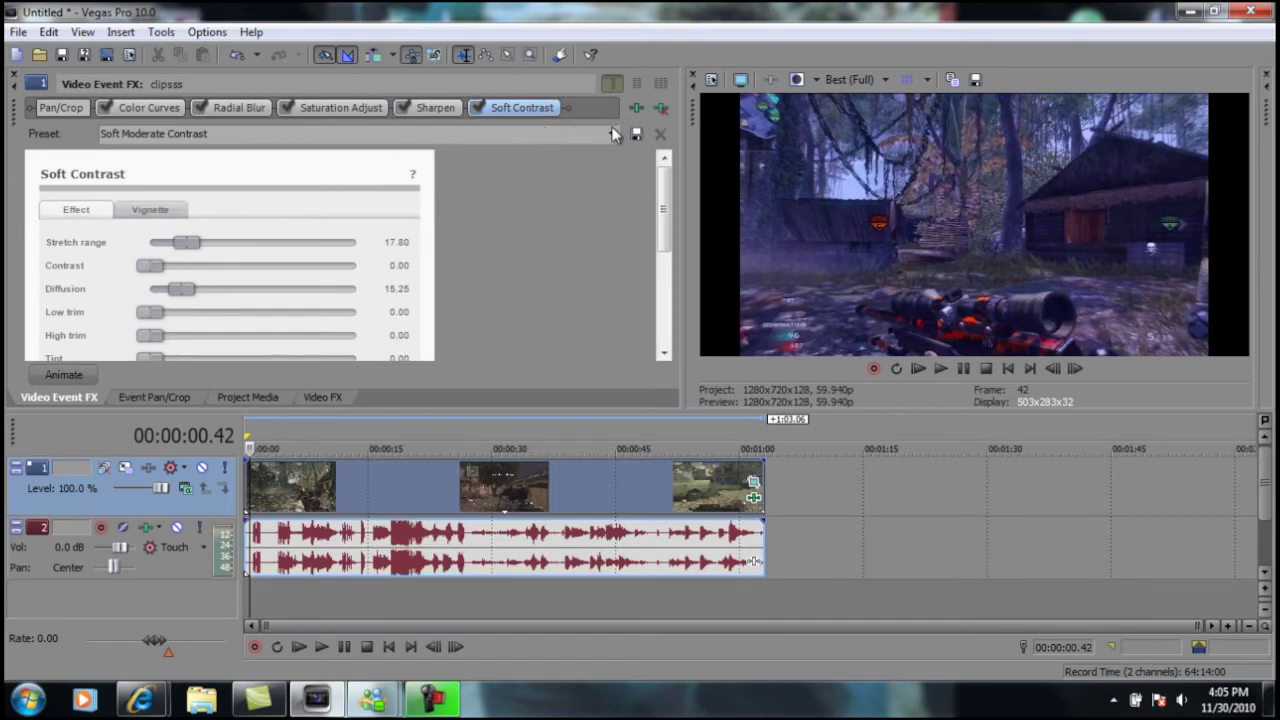
click(613, 133)
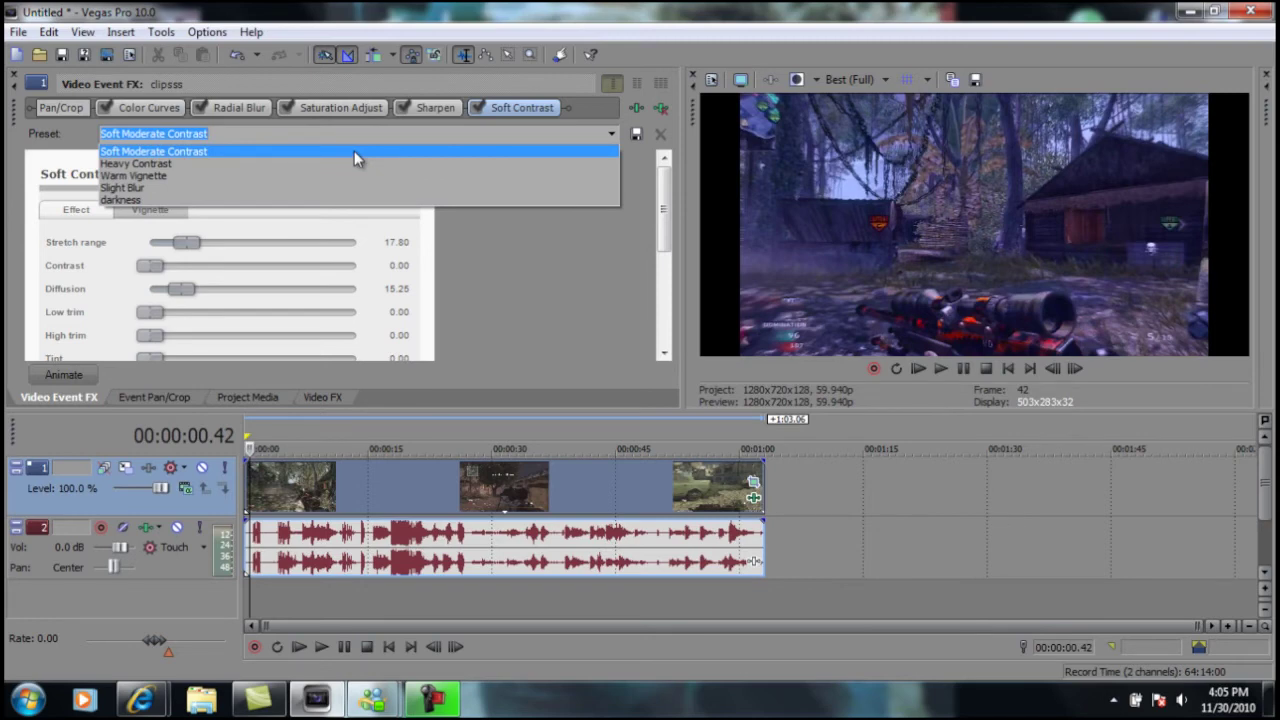
Reapply Soft Moderate Contrast, set Contrast to 0.00, and loop the first 11 seconds.
click(354, 150)
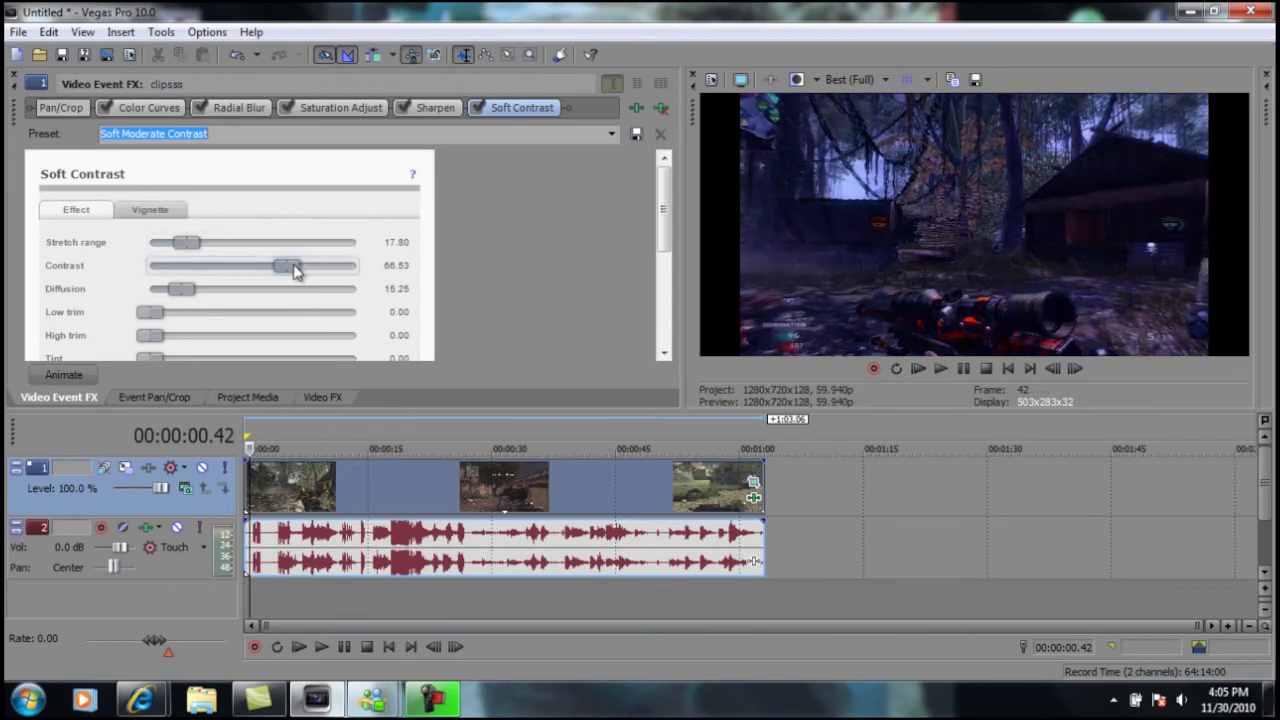
drag(294, 270, 60, 267)
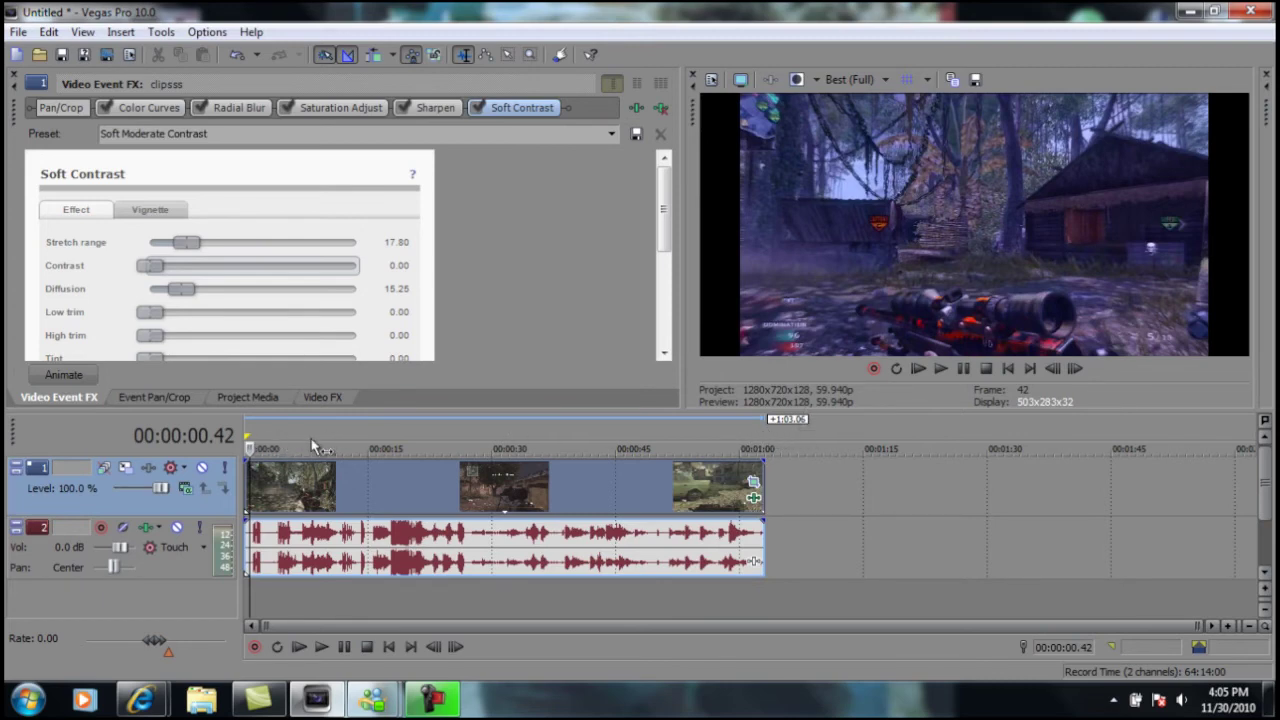
drag(335, 436, 248, 436)
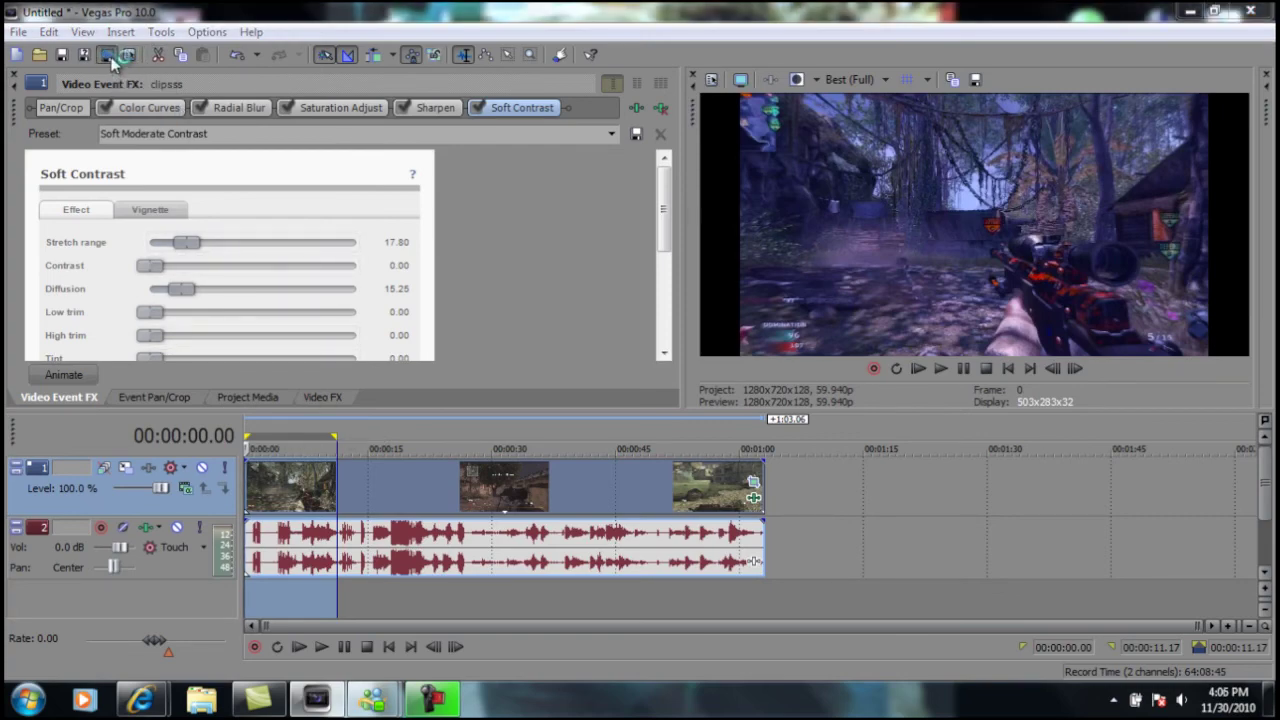
click(108, 54)
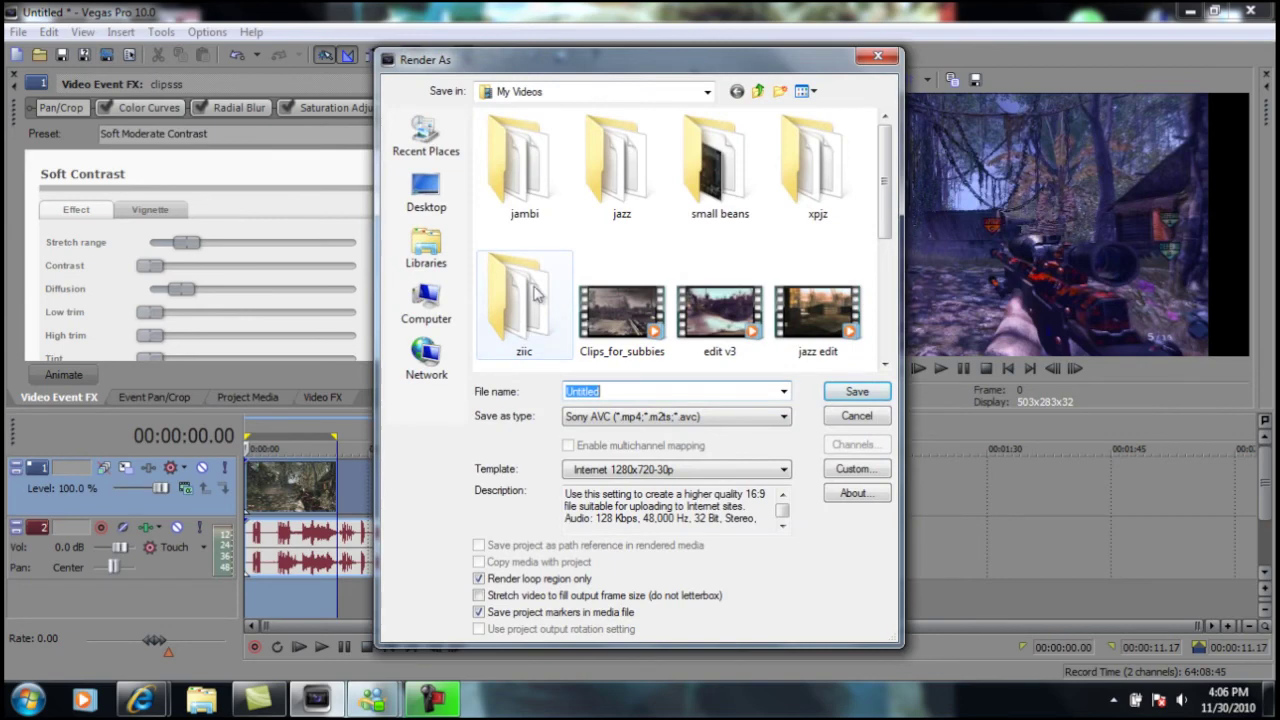
click(782, 472)
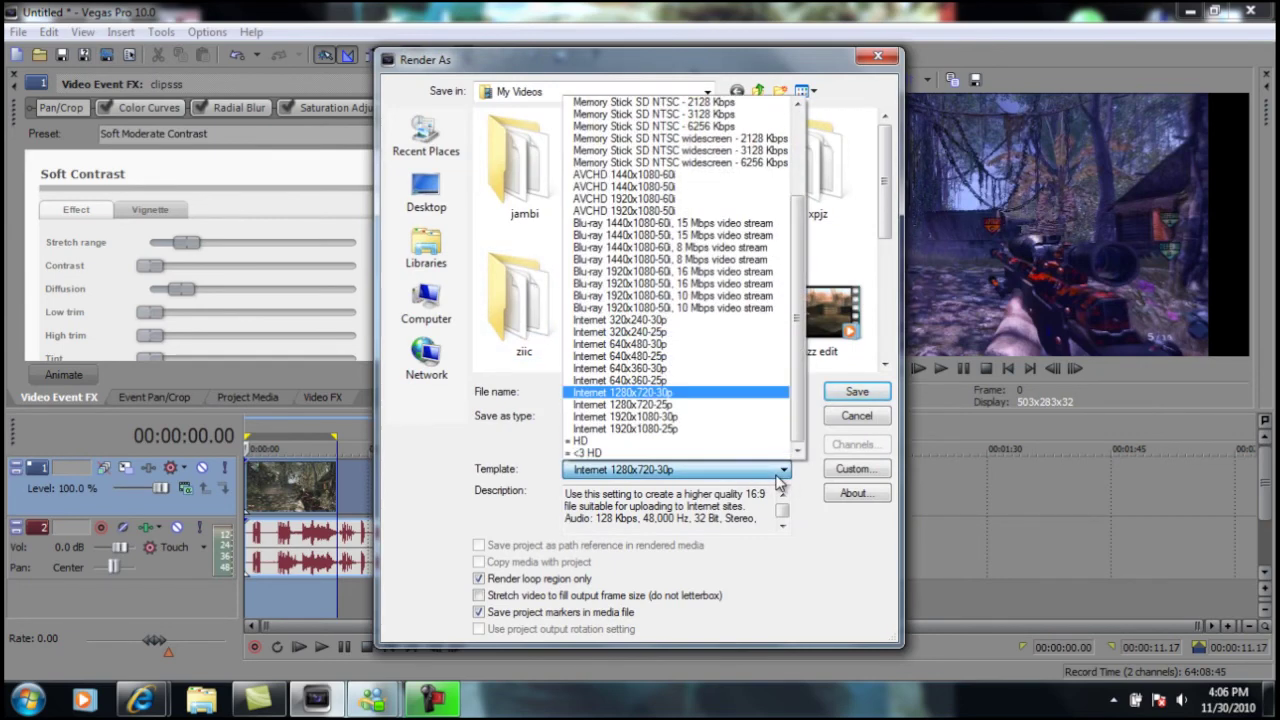
click(670, 393)
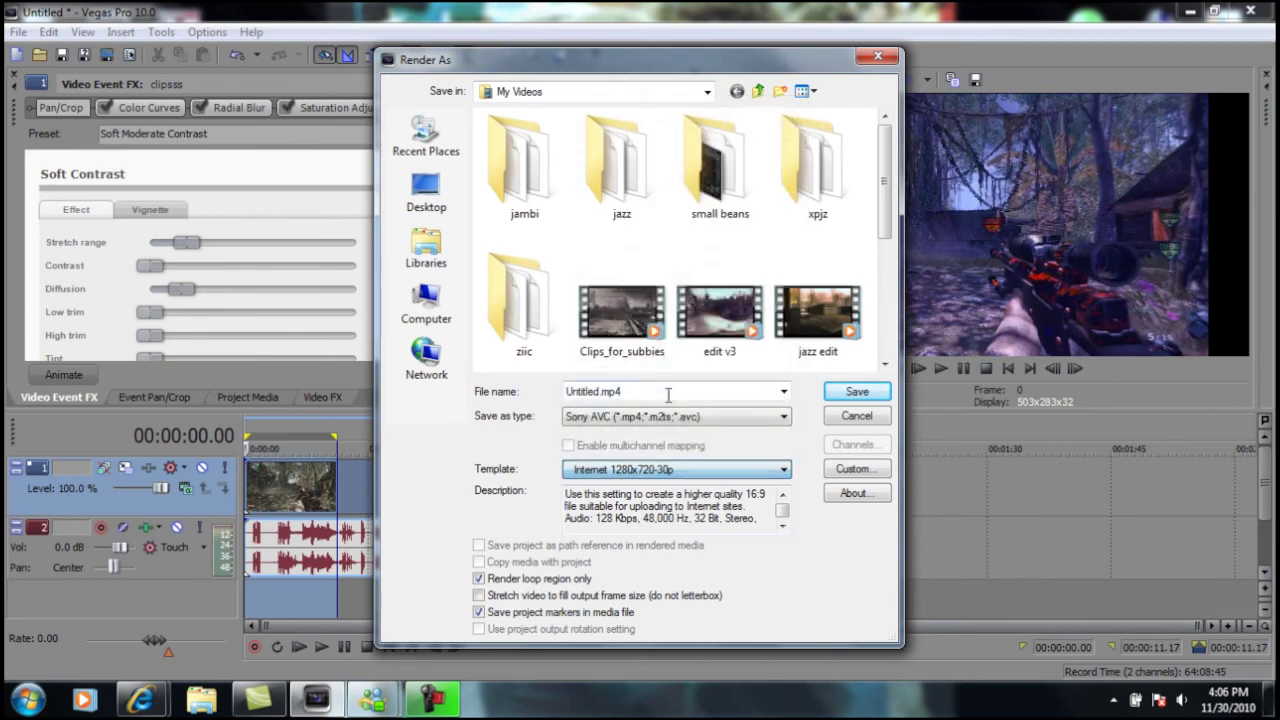
click(857, 417)
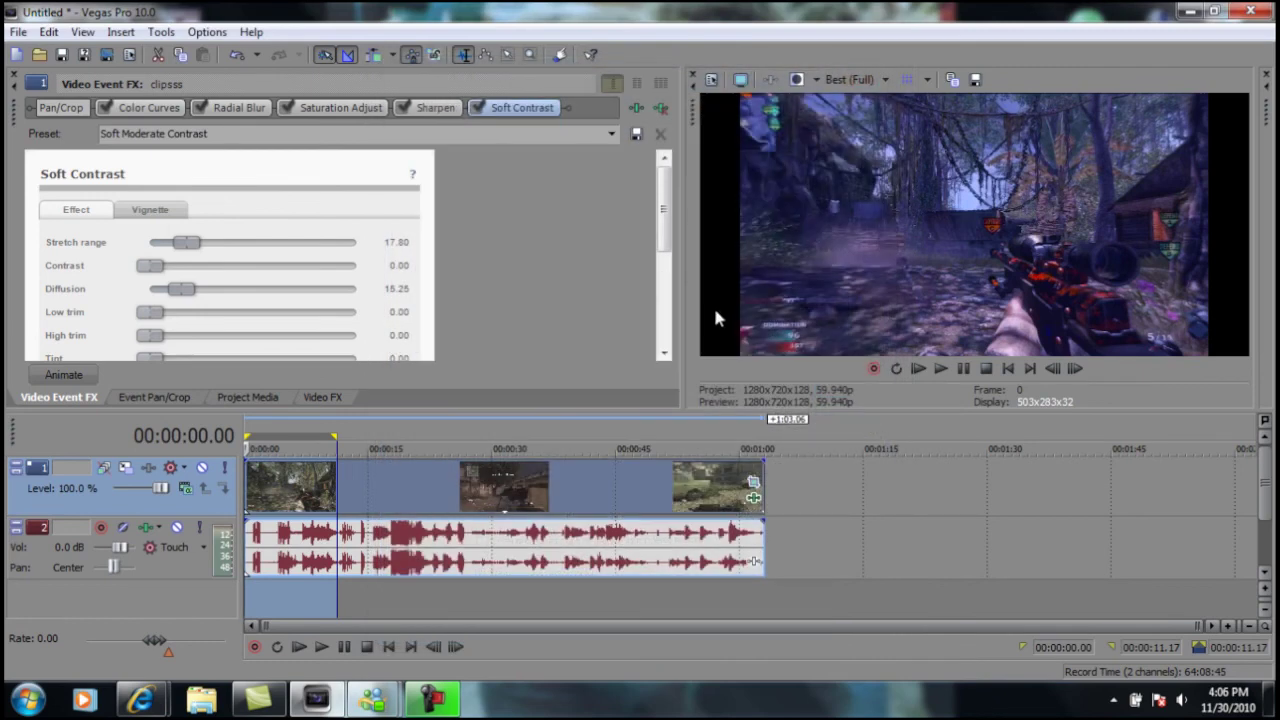